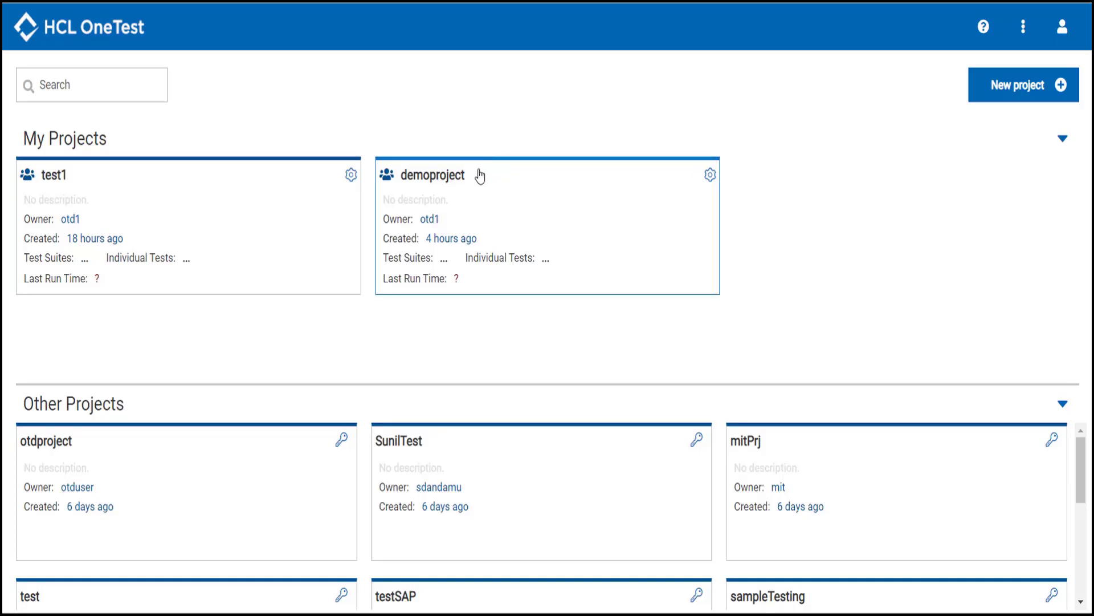
Step: Open the Data Fabrication workspace of demoproject and import address.json as a schema, keeping the name address
{"action": "left_click", "coordinate": [453, 179]}
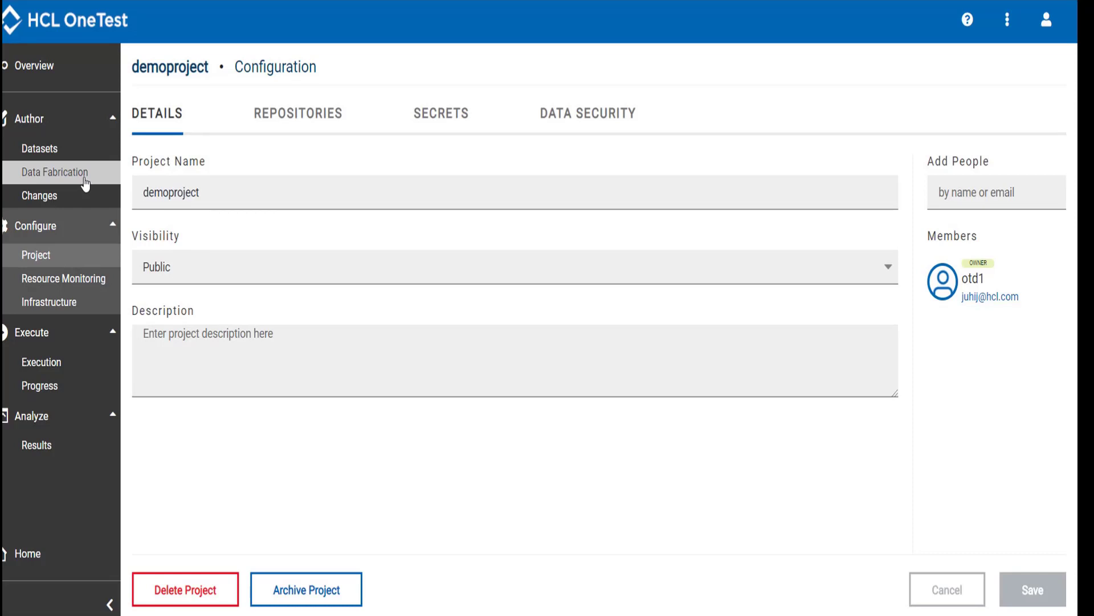
{"action": "left_click", "coordinate": [86, 183]}
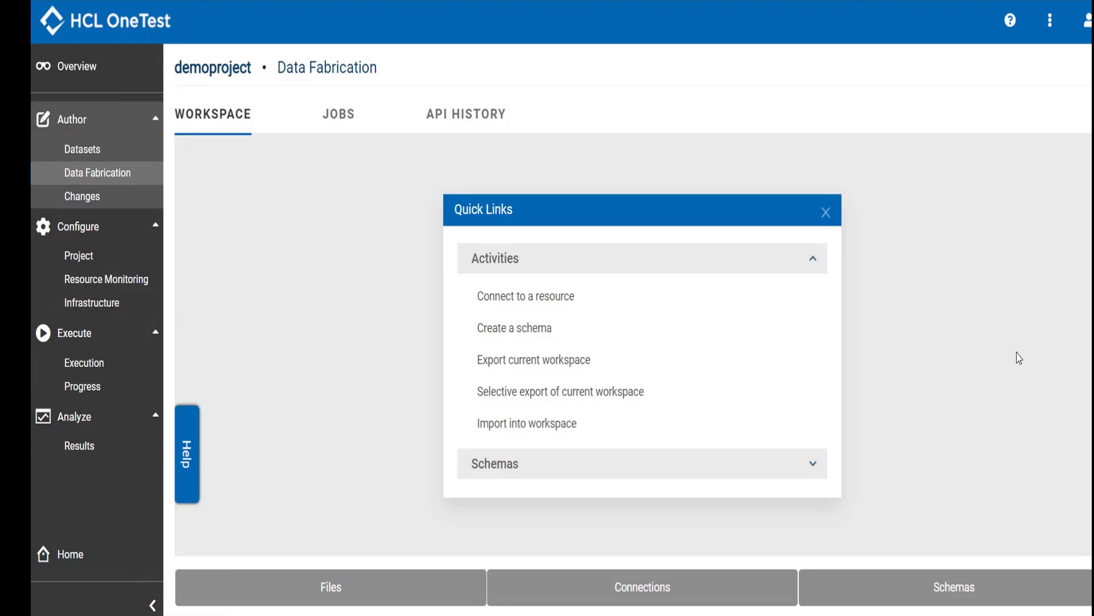
{"action": "left_click", "coordinate": [947, 593]}
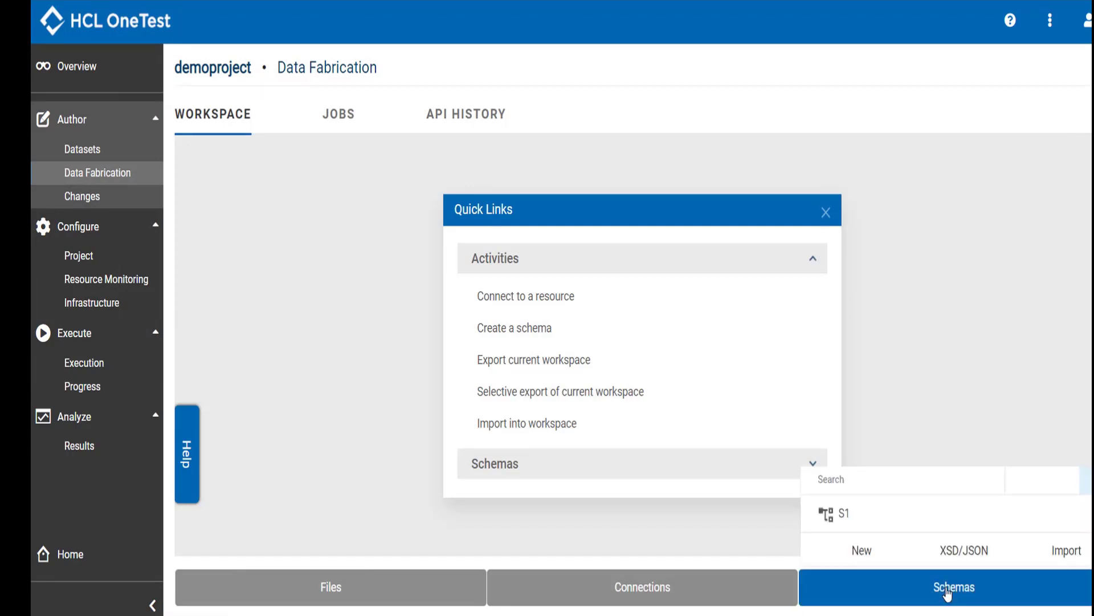
{"action": "left_click", "coordinate": [964, 552]}
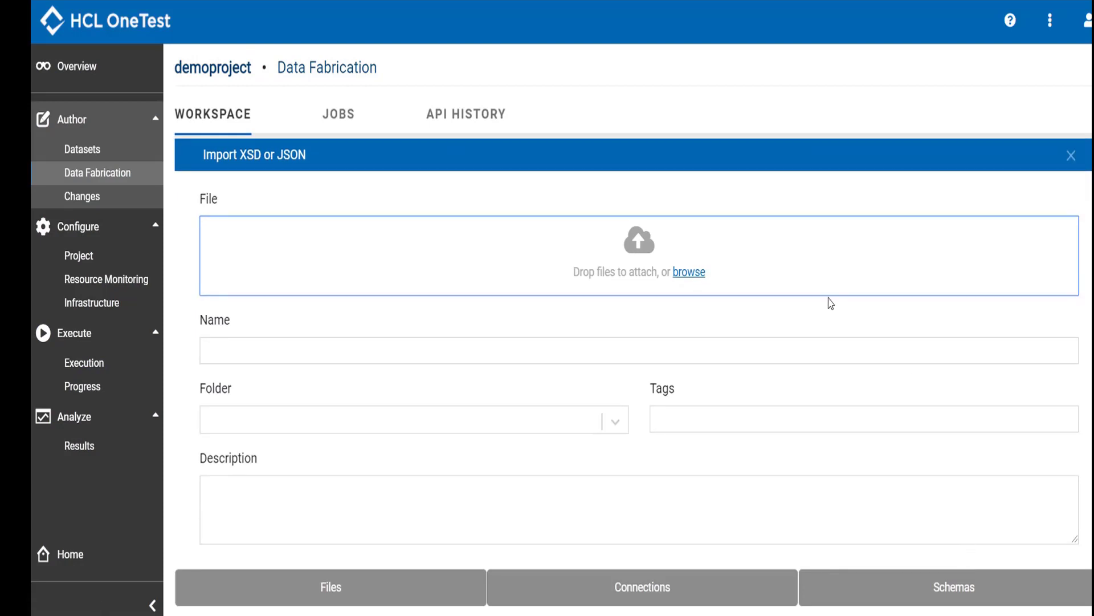
{"action": "left_click", "coordinate": [685, 274]}
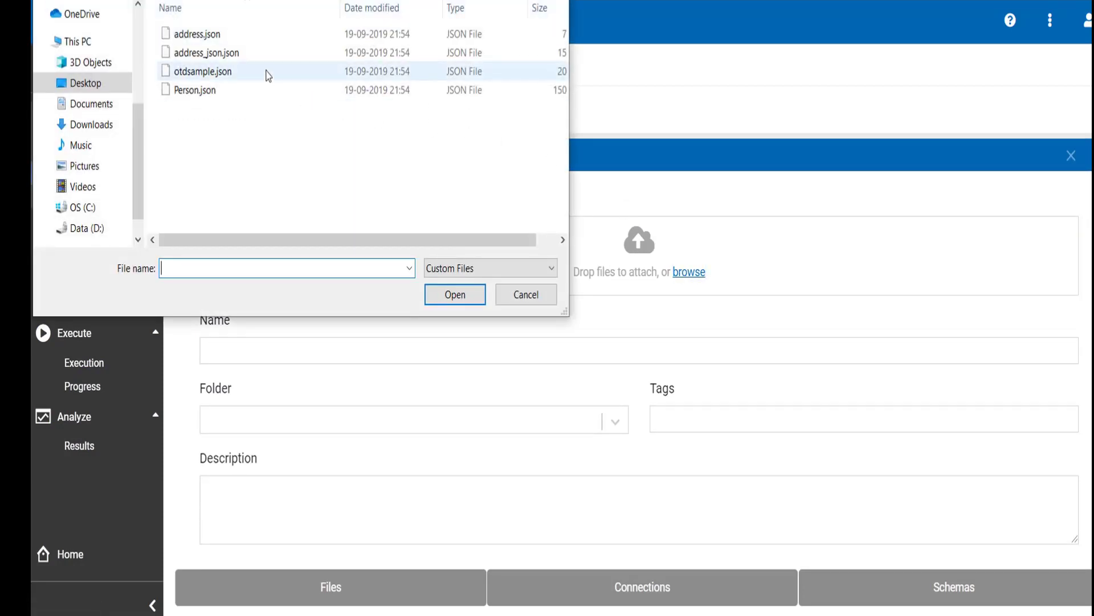
{"action": "left_click", "coordinate": [190, 36]}
{"action": "left_click", "coordinate": [451, 298]}
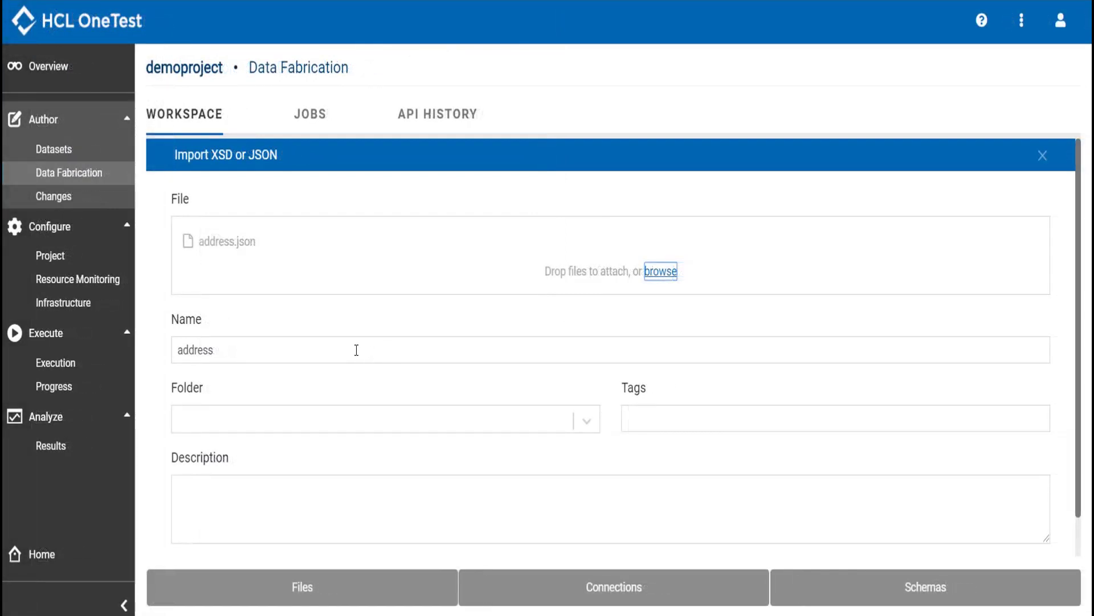
{"action": "scroll", "coordinate": [923, 386], "scroll_direction": "down", "scroll_amount": 2}
{"action": "left_click", "coordinate": [969, 539]}
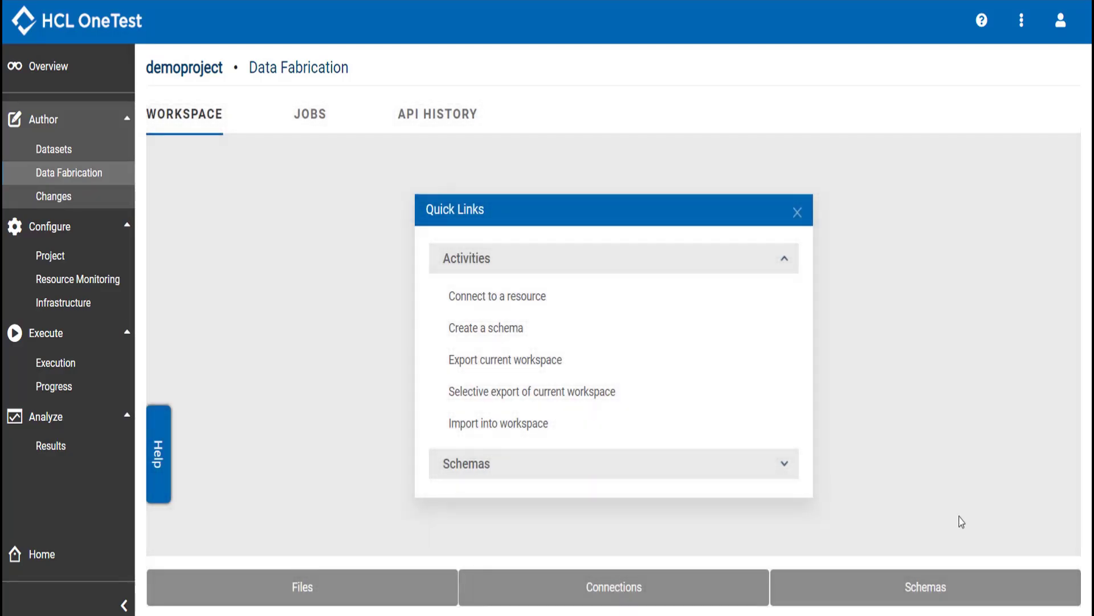
Step: Open the address schema, expand its nested JSON nodes in the dictionary to inspect the fields, and close the schema
{"action": "left_click", "coordinate": [923, 592]}
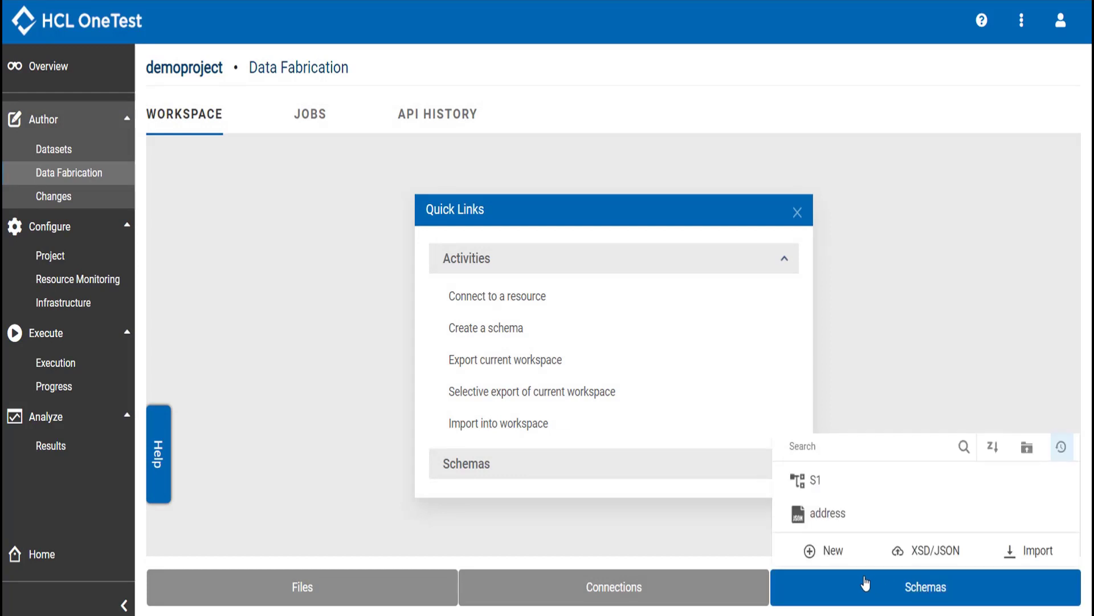
{"action": "left_click", "coordinate": [837, 519]}
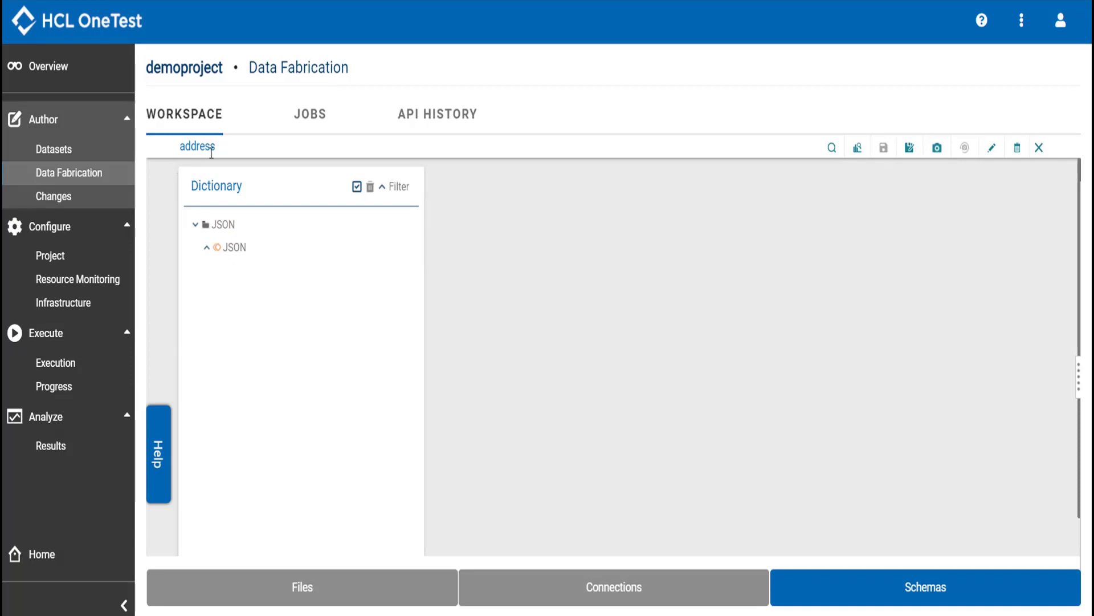
{"action": "left_click", "coordinate": [208, 248]}
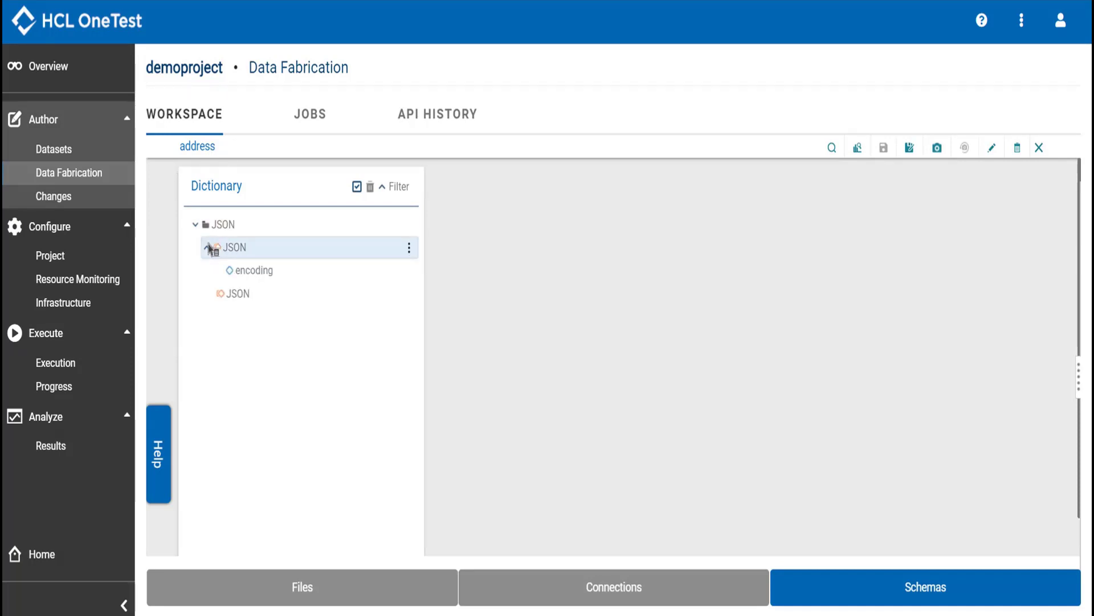
{"action": "left_click", "coordinate": [218, 295]}
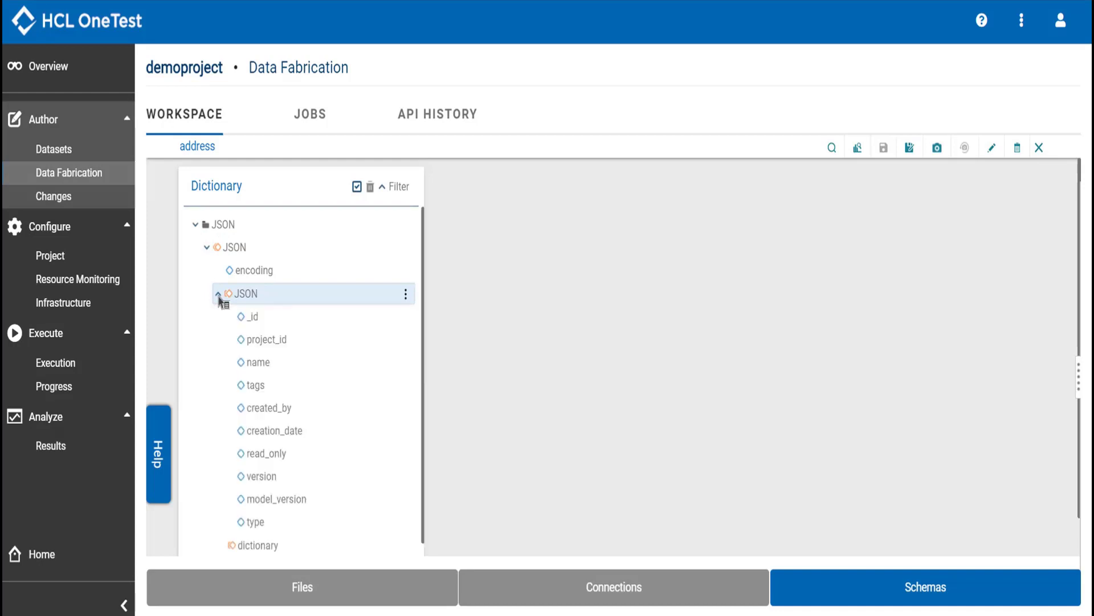
{"action": "left_click", "coordinate": [1039, 147]}
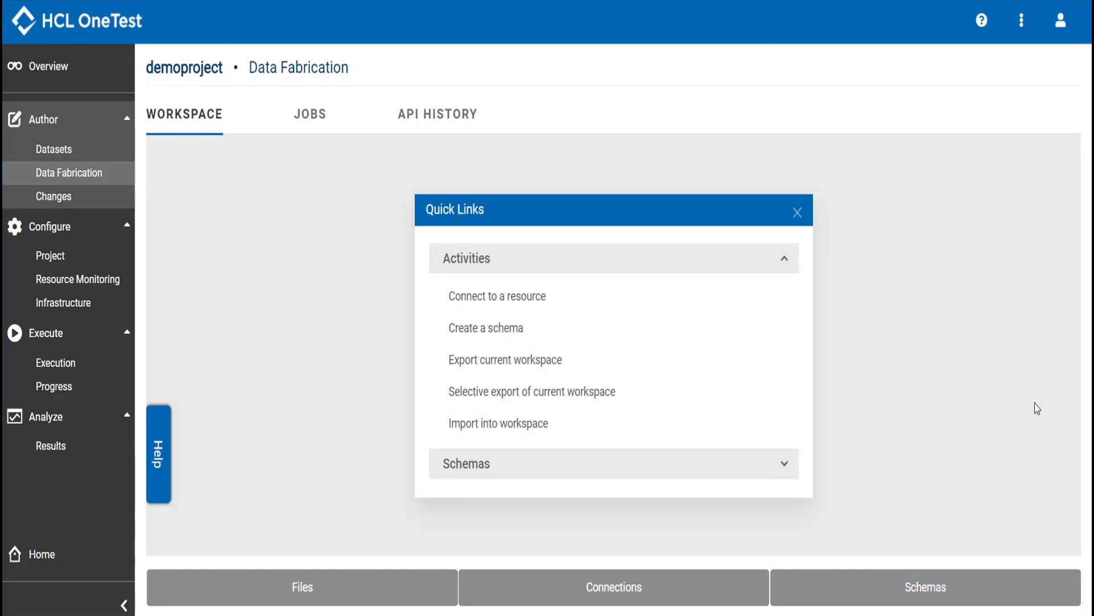
Step: Export the entire current workspace of demoproject and open the downloaded zip file
{"action": "left_click", "coordinate": [507, 364]}
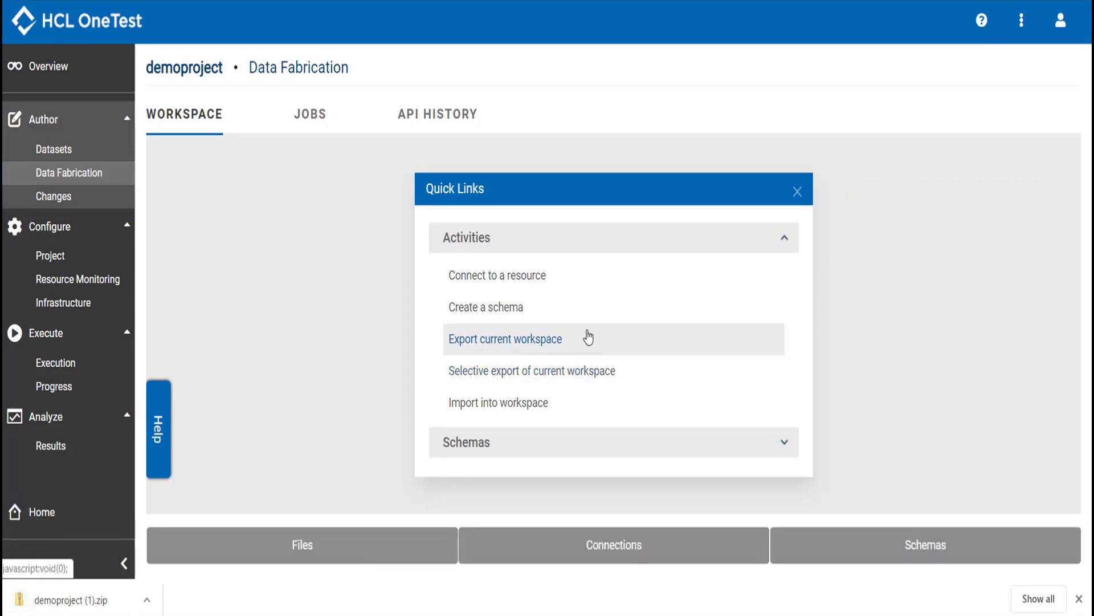
{"action": "left_click", "coordinate": [72, 611]}
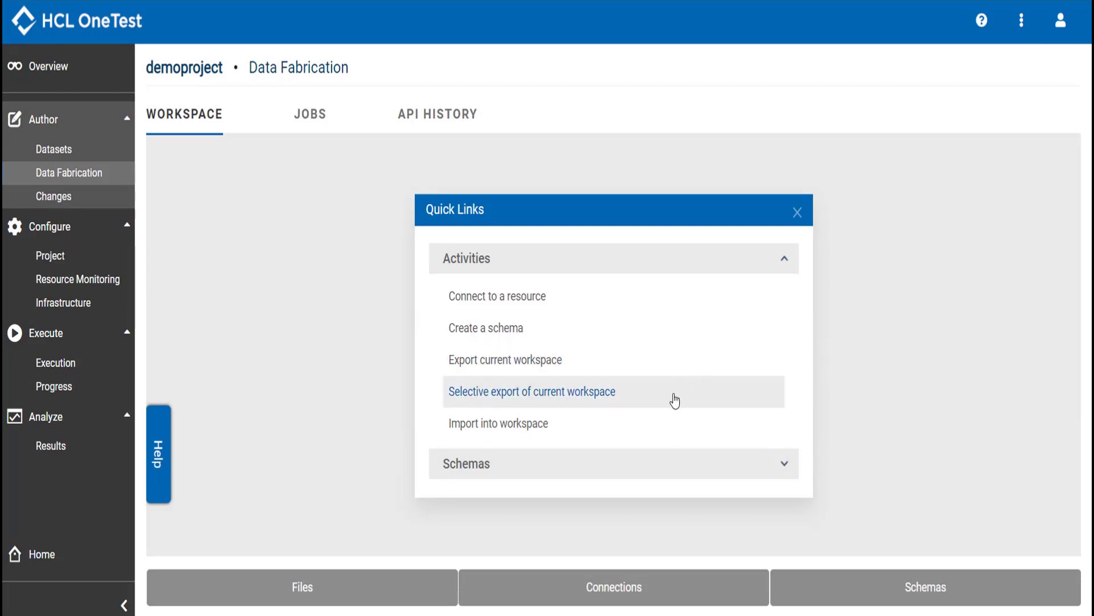
Step: Run a selective export of the workspace containing only the schema S1 and the file boolean.csv
{"action": "left_click", "coordinate": [592, 394]}
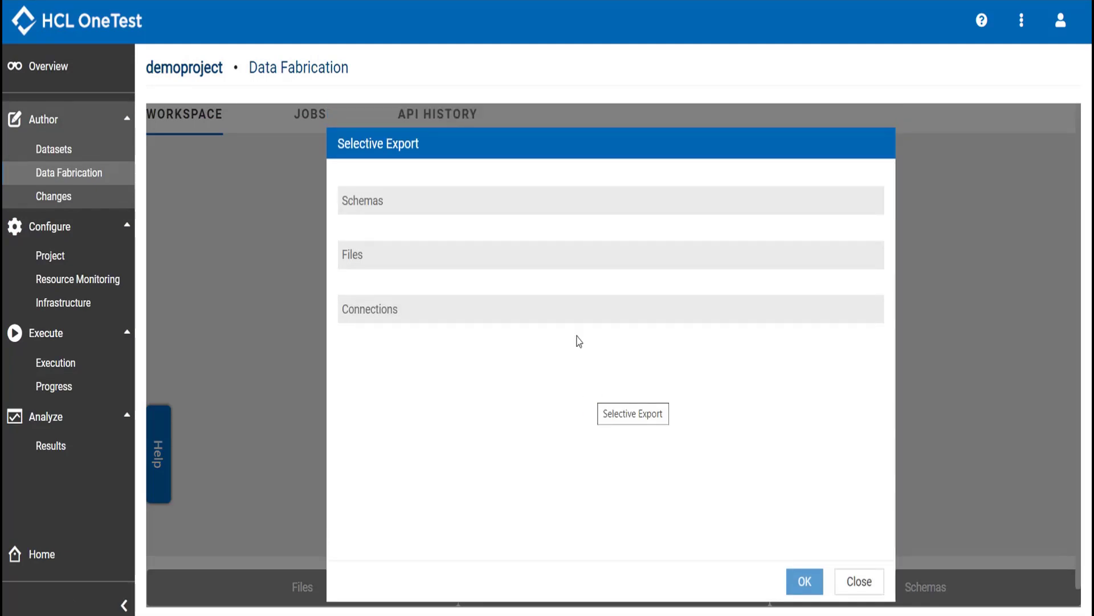
{"action": "left_click", "coordinate": [597, 213]}
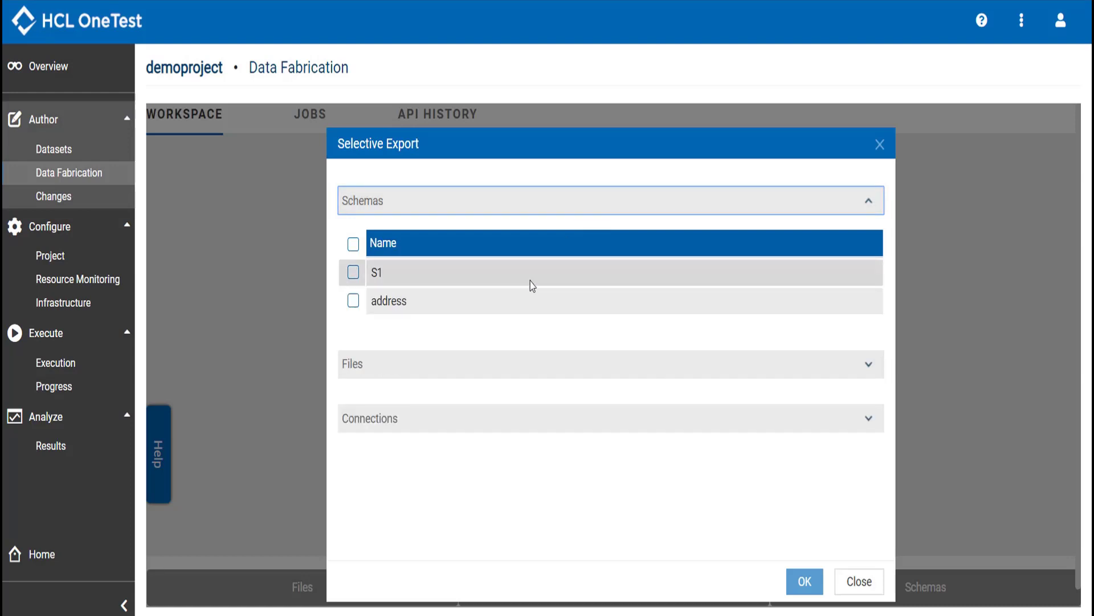
{"action": "left_click", "coordinate": [521, 366]}
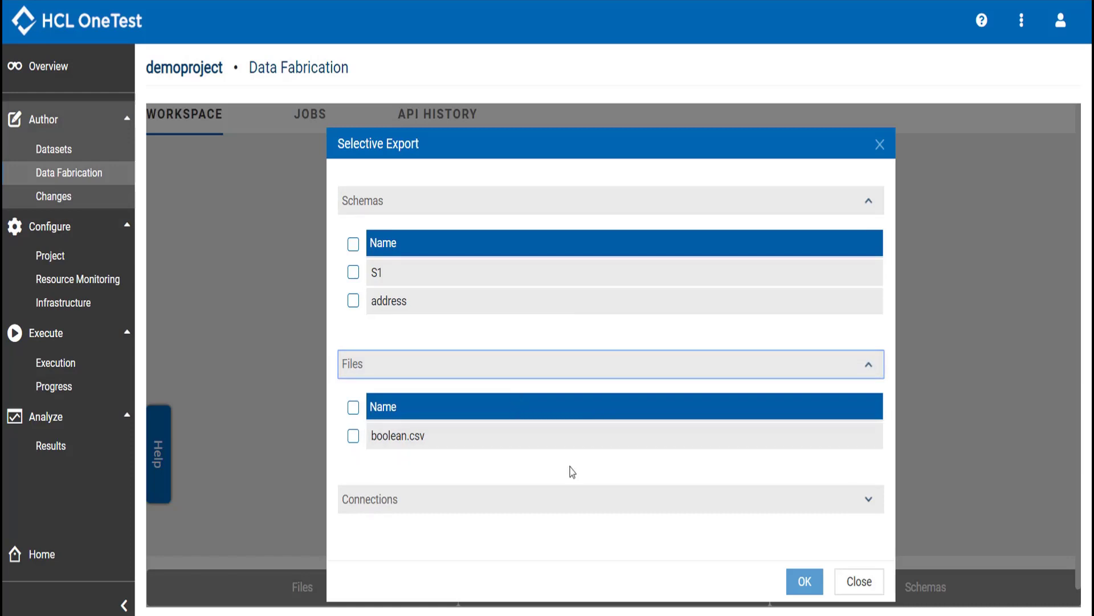
{"action": "left_click", "coordinate": [577, 503]}
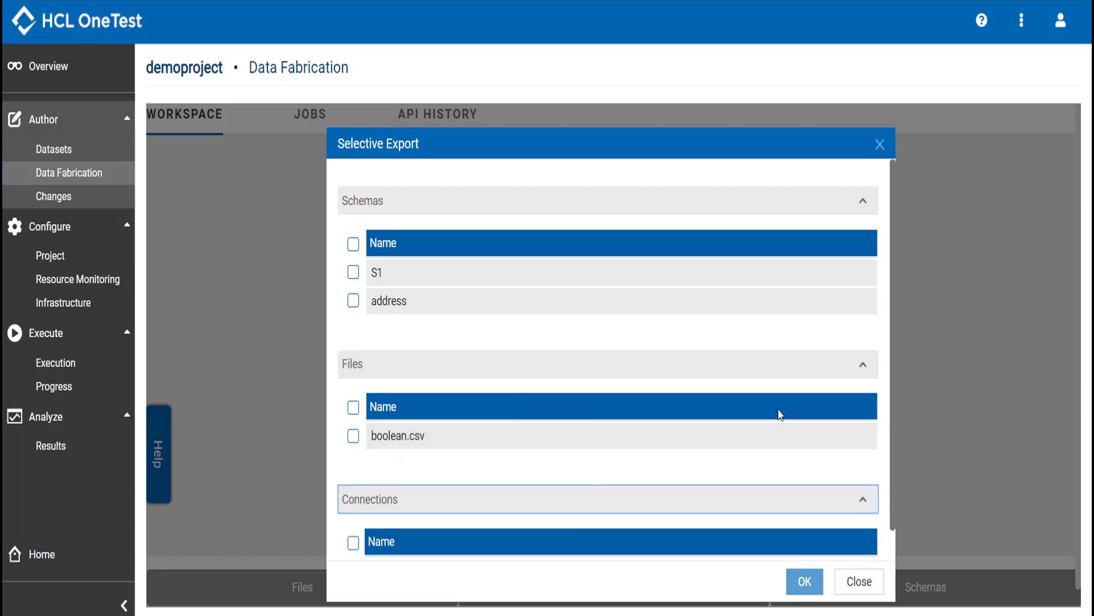
{"action": "left_click", "coordinate": [353, 272]}
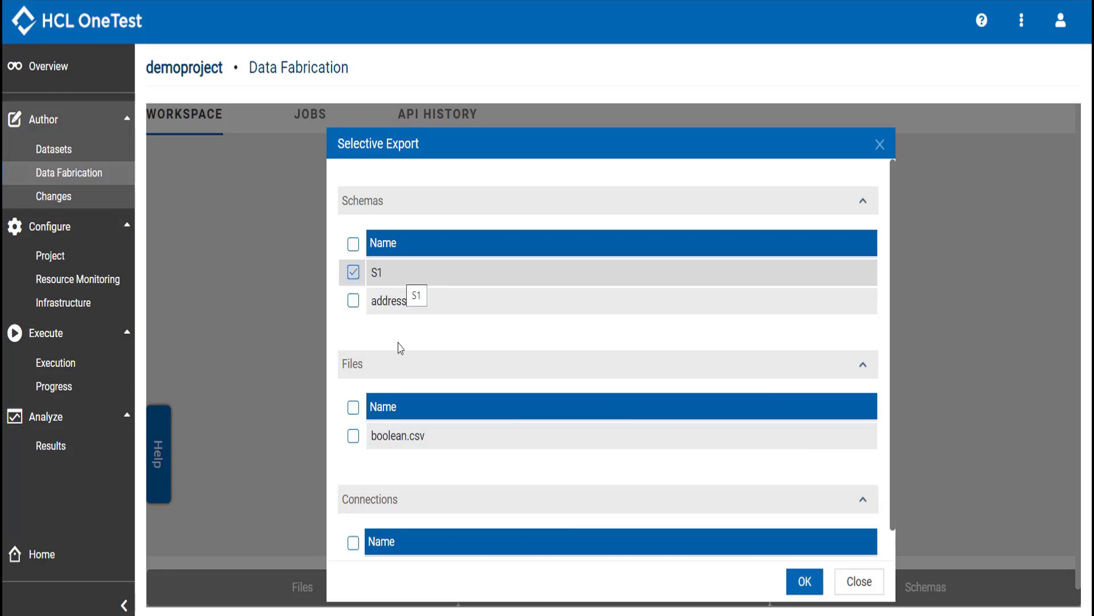
{"action": "left_click", "coordinate": [353, 436]}
{"action": "left_click", "coordinate": [673, 499]}
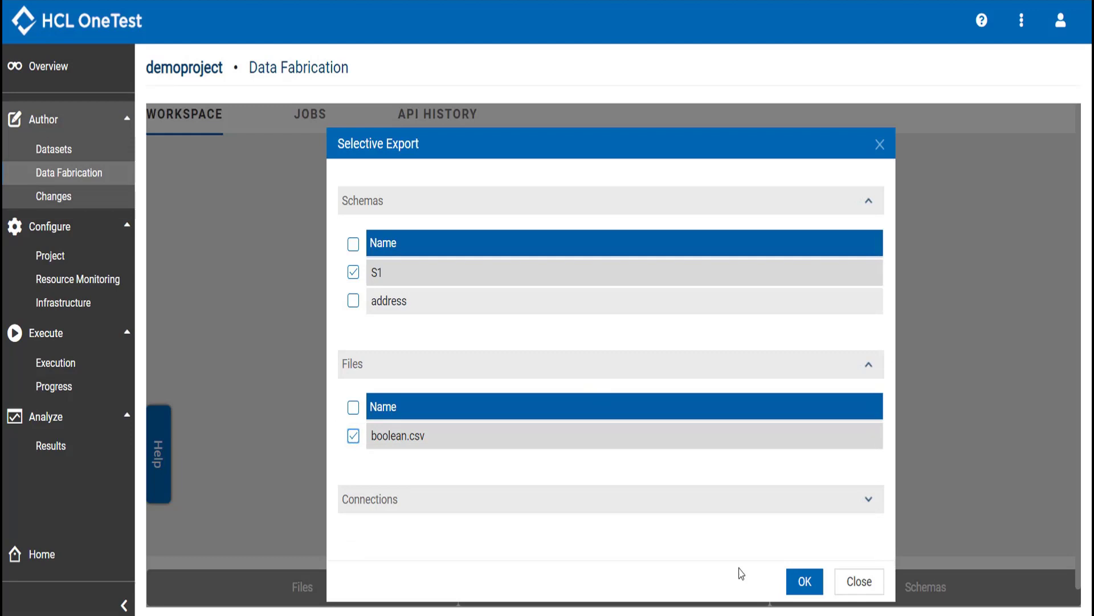
{"action": "left_click", "coordinate": [808, 580]}
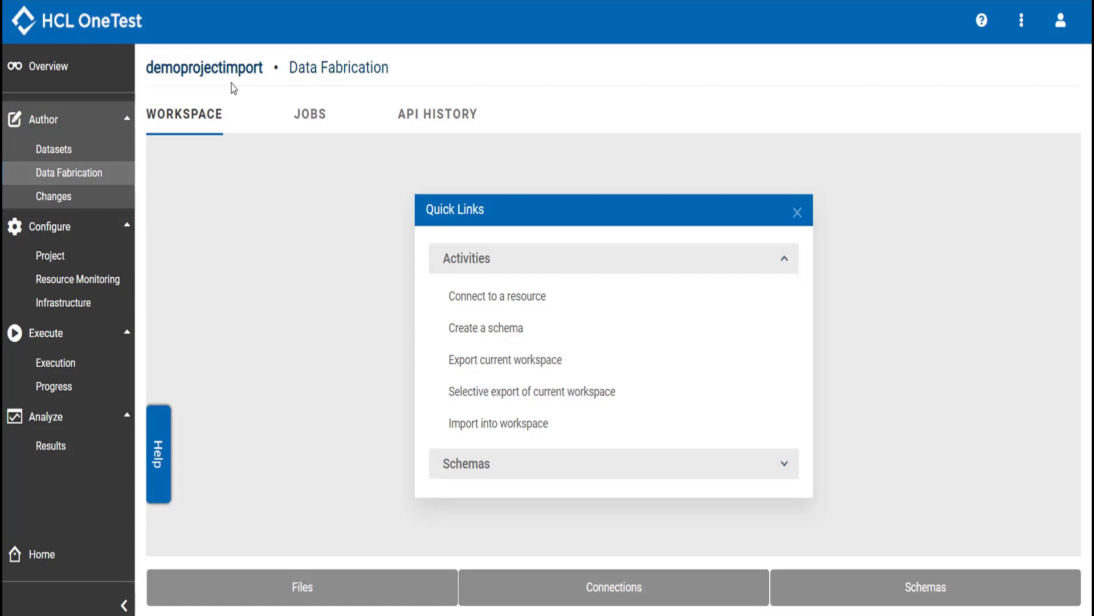
Step: Import the demoproject (1) zip file from Downloads into the demoprojectimport workspace
{"action": "left_click", "coordinate": [486, 429]}
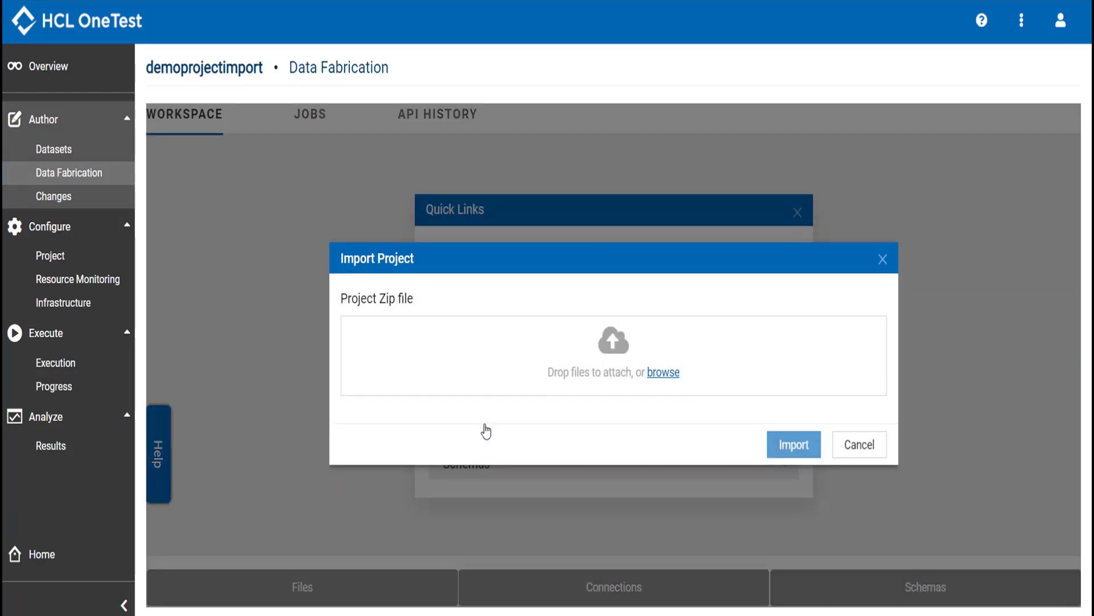
{"action": "left_click", "coordinate": [664, 374]}
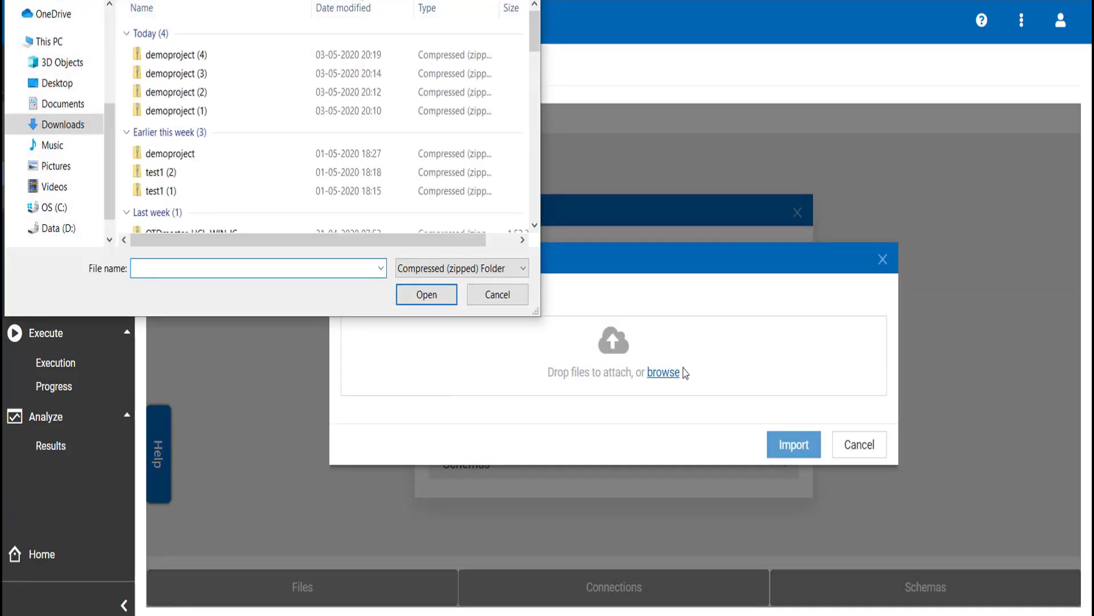
{"action": "left_click", "coordinate": [168, 111]}
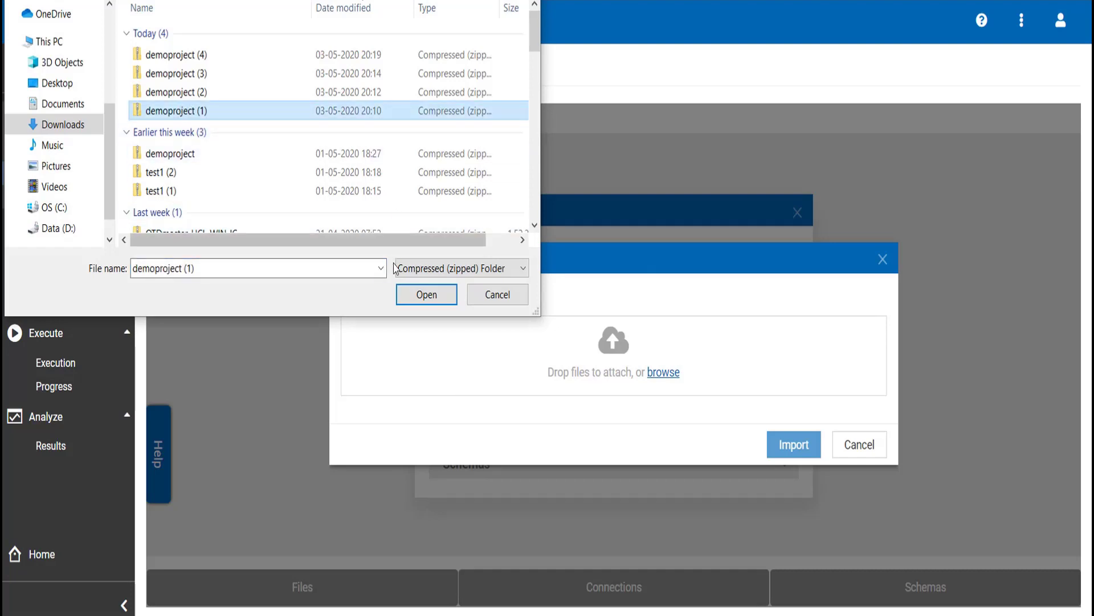
{"action": "left_click", "coordinate": [414, 302]}
{"action": "left_click", "coordinate": [788, 450]}
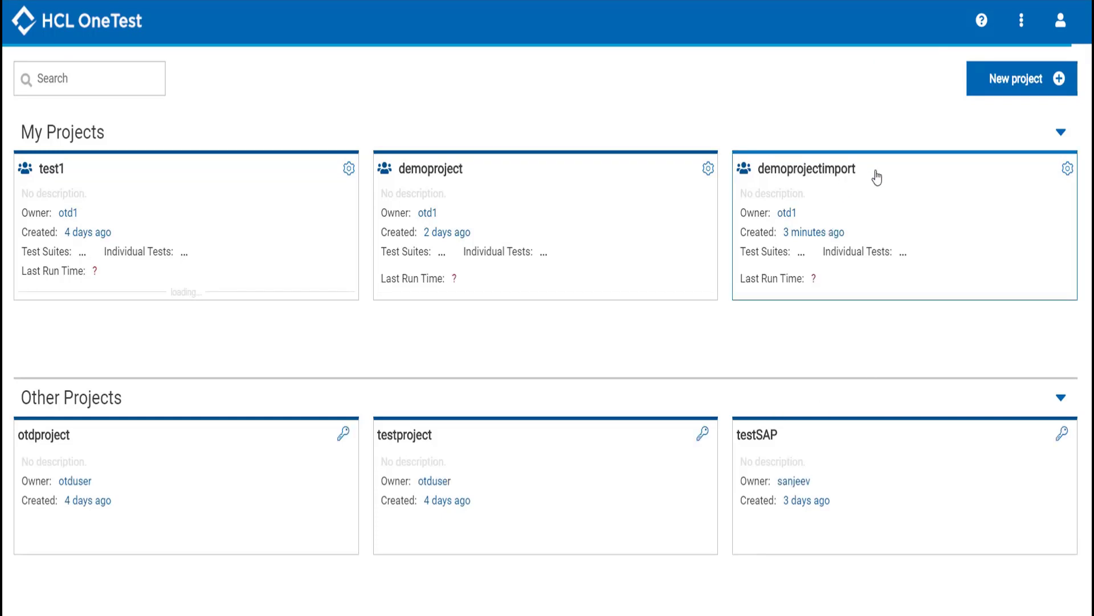
Step: Reopen the Data Fabrication workspace of demoprojectimport and bring up its schemas list to check the imported items
{"action": "left_click", "coordinate": [837, 170]}
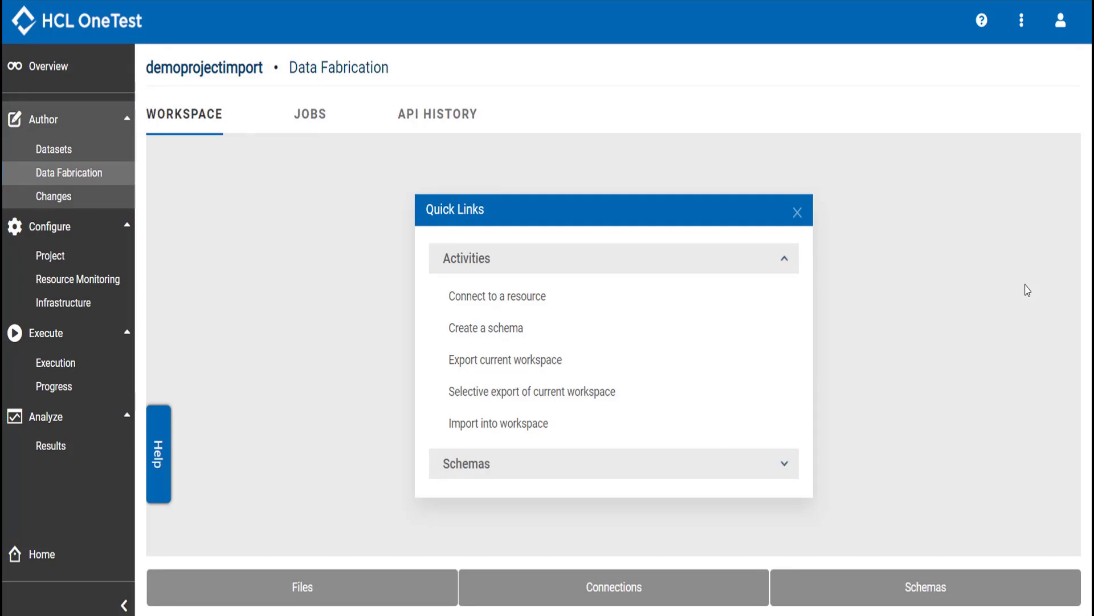
{"action": "left_click", "coordinate": [965, 585]}
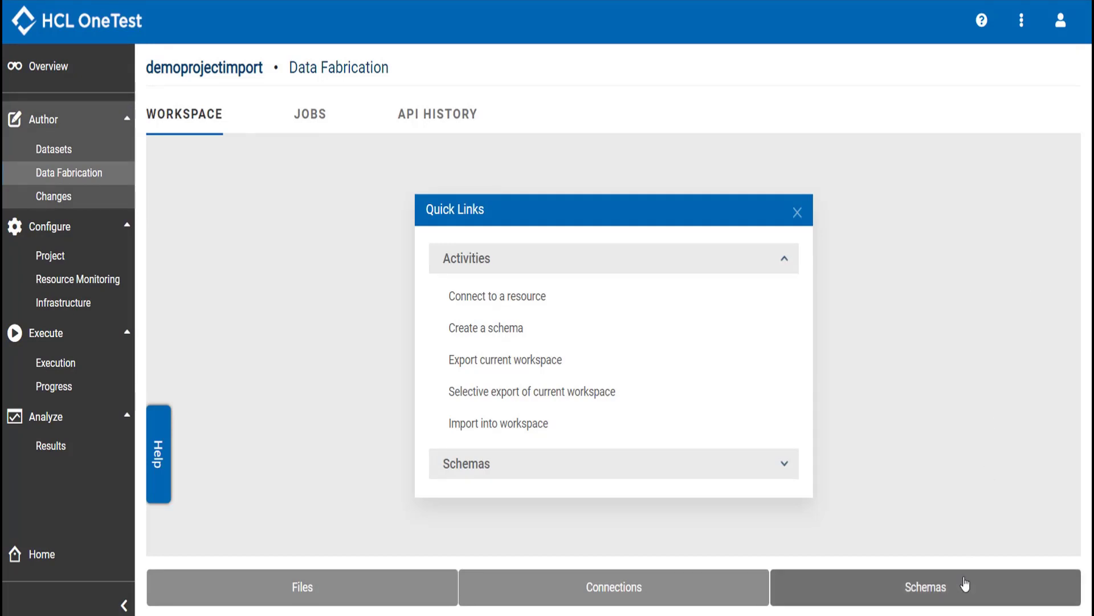